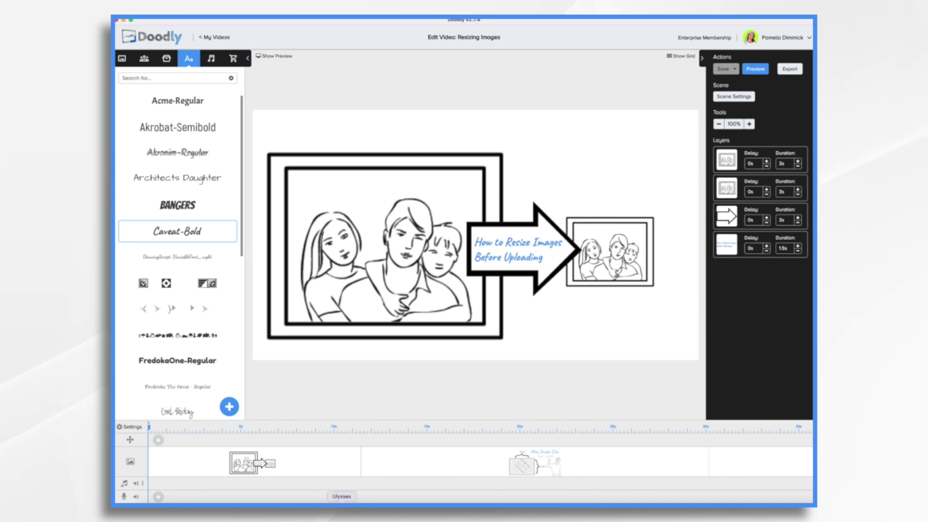
Step: Open the Max Image Size scene with its 1920 x 1080 diagram on the canvas
{"action": "left_click", "coordinate": [442, 467]}
{"action": "scroll", "coordinate": [444, 468], "scroll_direction": "right", "scroll_amount": 1}
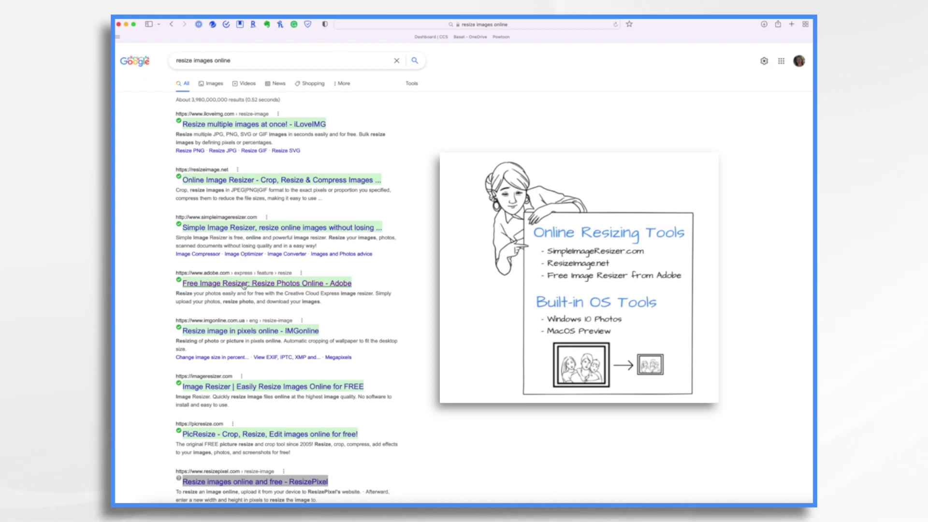
Step: Open Adobe's free image resizer and confirm christmas-2933008.jpg measures 3508×2480
{"action": "left_click", "coordinate": [244, 284]}
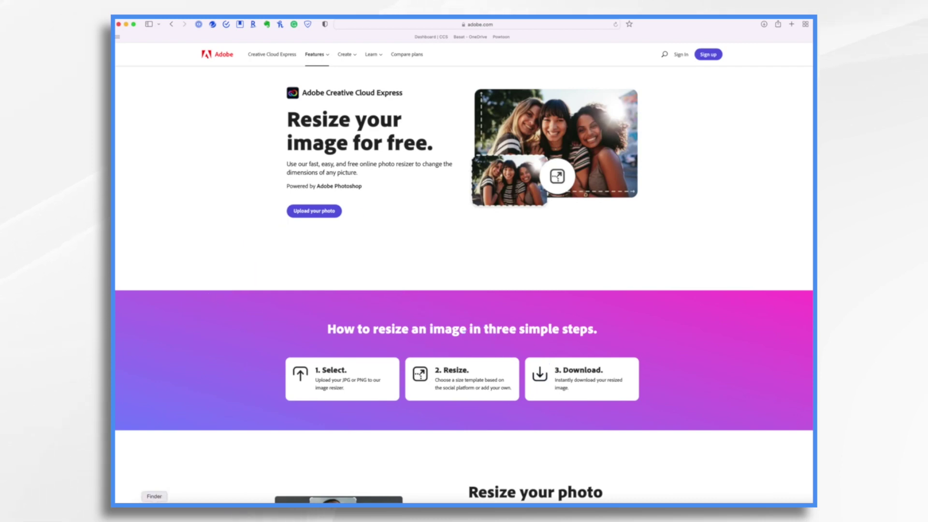
{"action": "left_click", "coordinate": [154, 506]}
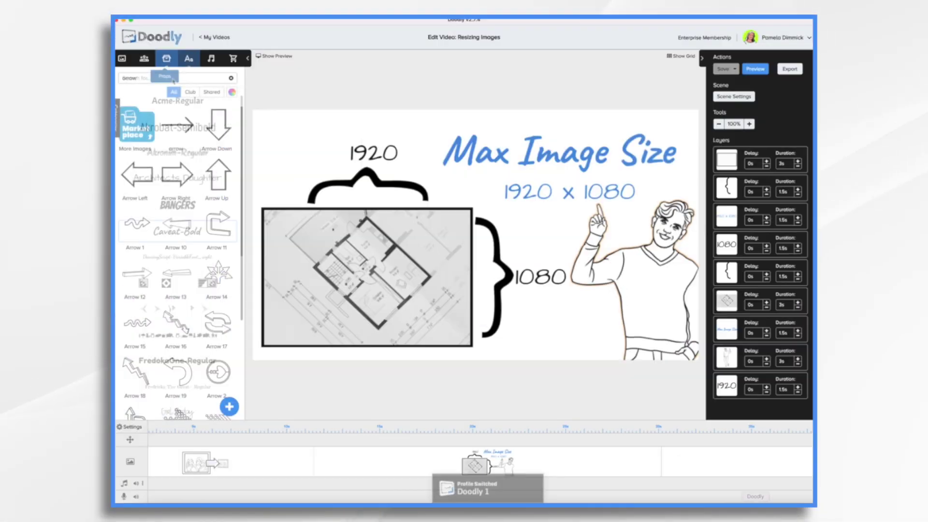
Step: Try importing christmas-2933008.jpg as a prop and dismiss the too-big (1920 max) error
{"action": "left_click", "coordinate": [229, 407]}
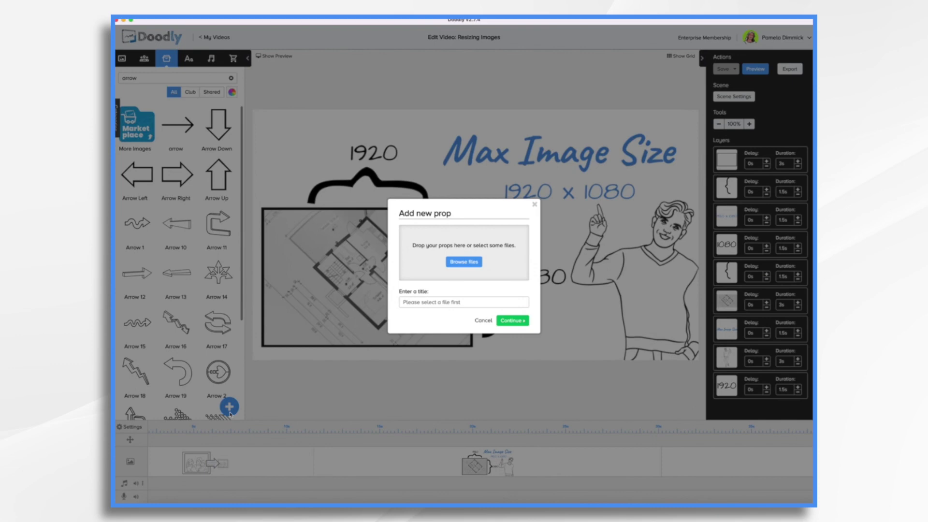
{"action": "left_click", "coordinate": [473, 263]}
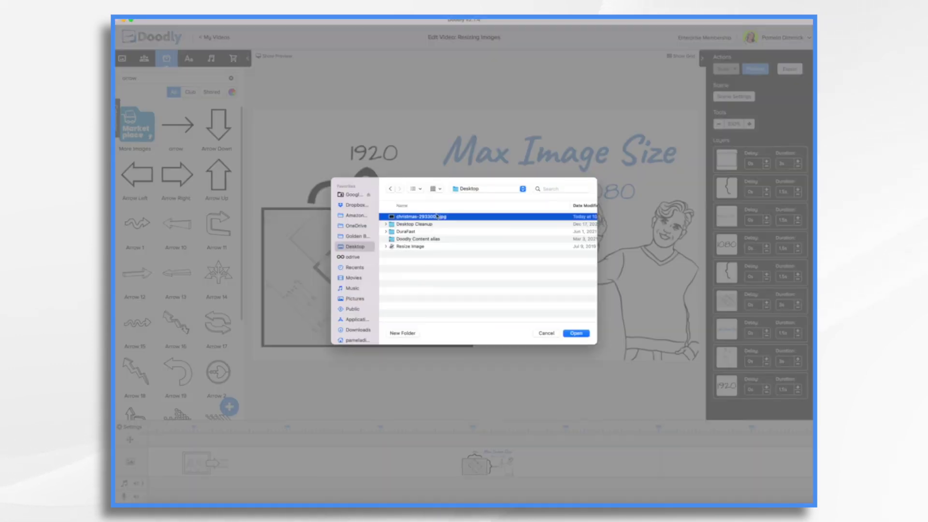
{"action": "left_click", "coordinate": [576, 333]}
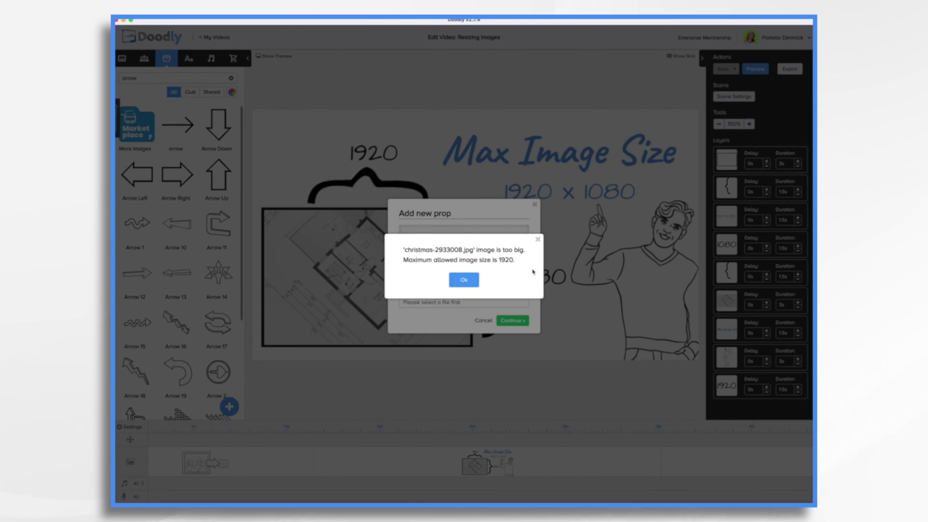
{"action": "left_click", "coordinate": [464, 280]}
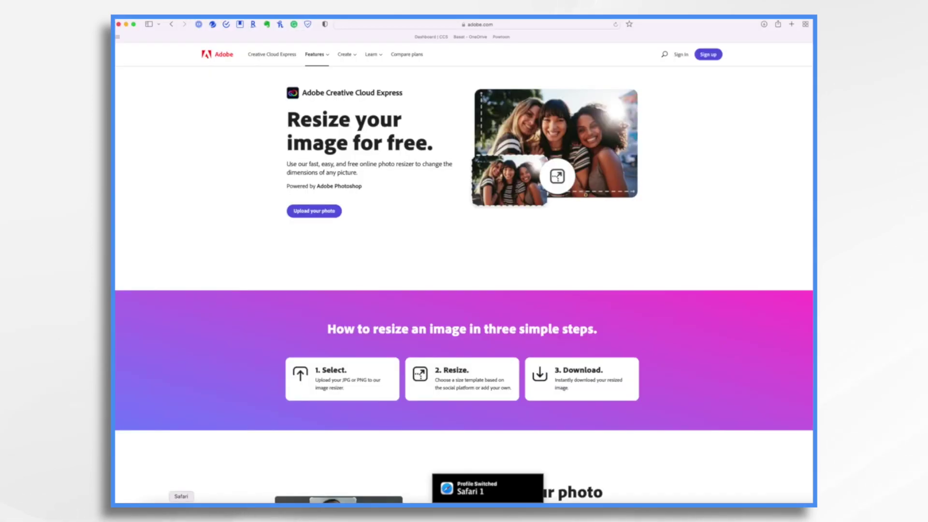
Step: Resize the Christmas image to Adobe's Landscape preset and add the copy as a Doodly prop
{"action": "left_click", "coordinate": [324, 215]}
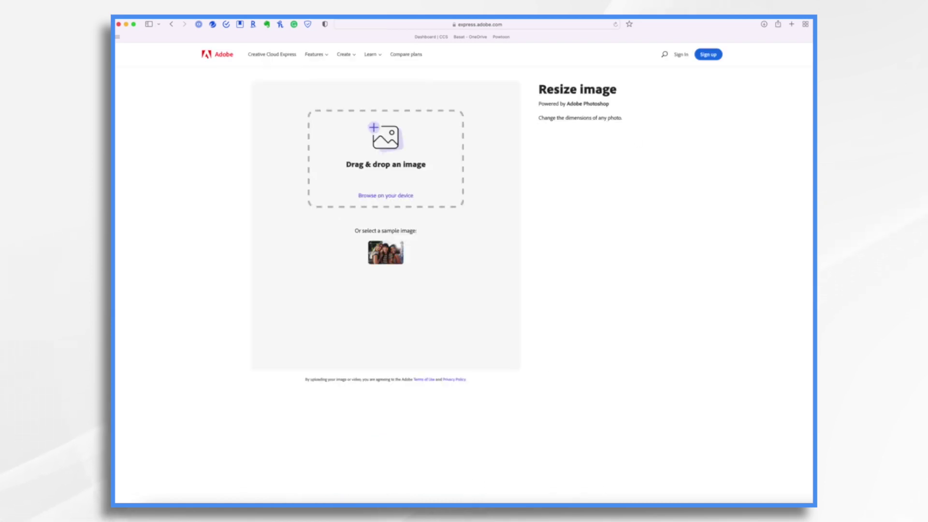
{"action": "left_click_drag", "start_coordinate": [636, 143], "coordinate": [401, 167]}
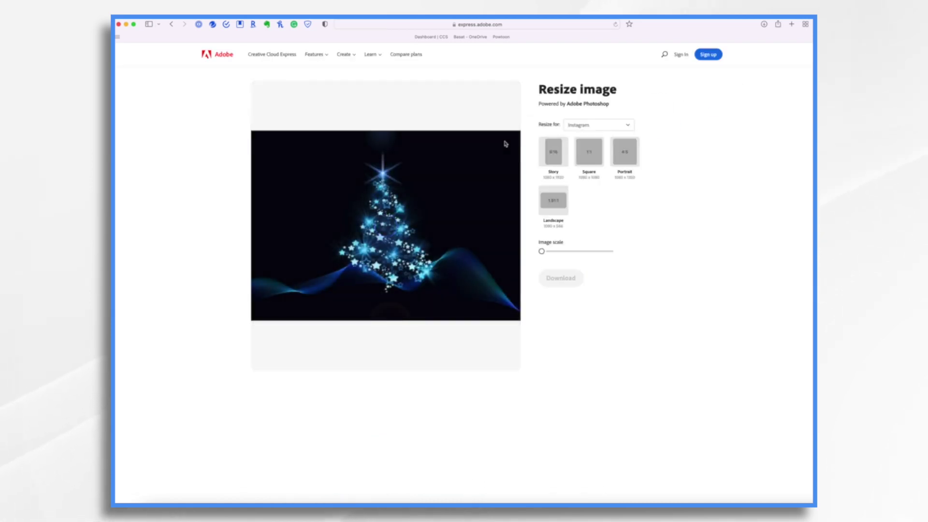
{"action": "left_click", "coordinate": [555, 202]}
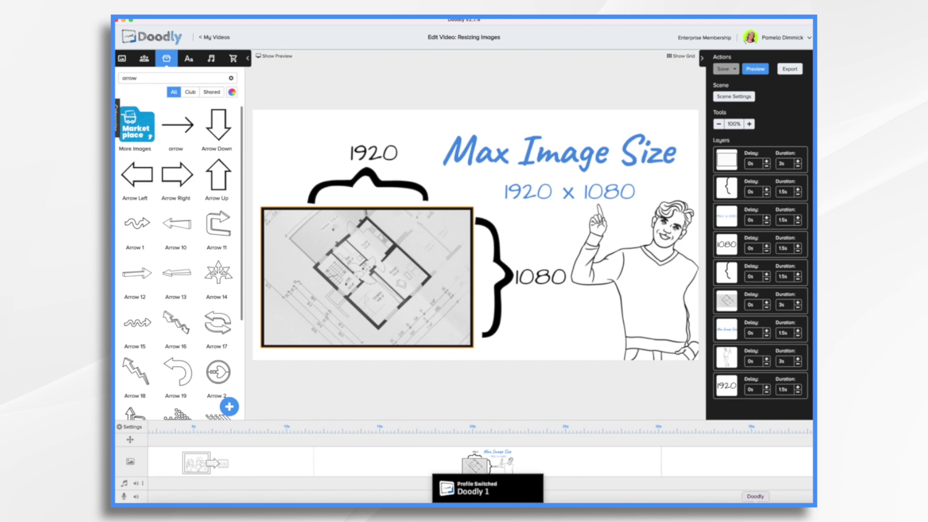
{"action": "left_click", "coordinate": [230, 407]}
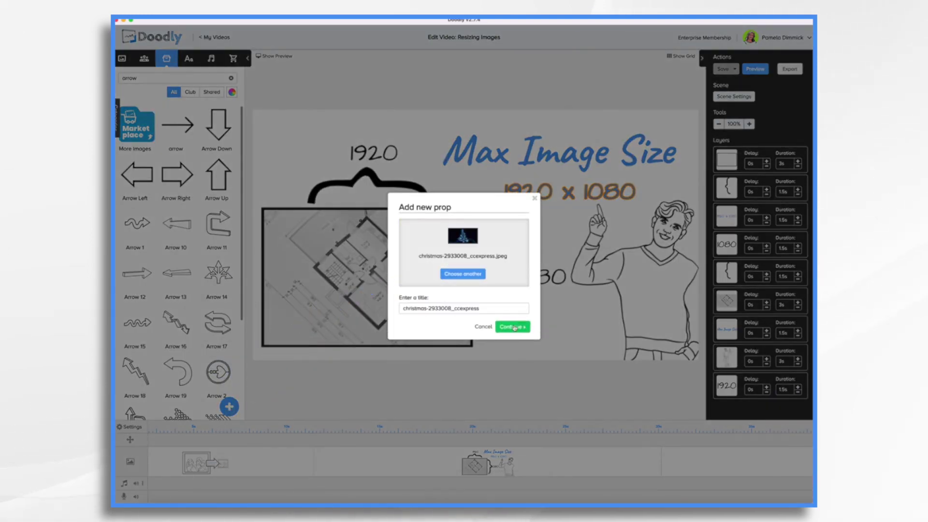
{"action": "left_click", "coordinate": [512, 321]}
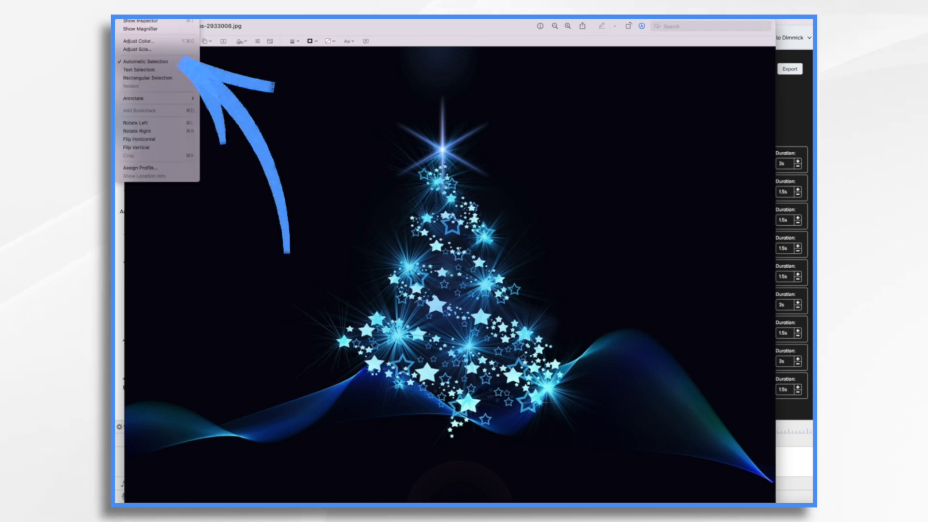
Step: Resize christmas-2933008.jpg proportionally to 1080 pixels high, giving 1528×1080
{"action": "left_click", "coordinate": [142, 49]}
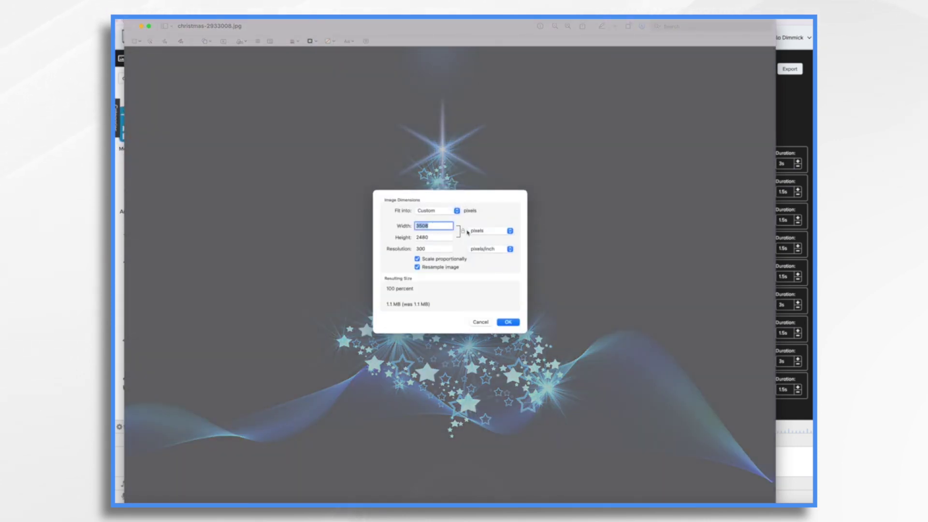
{"action": "type", "text": "3"}
{"action": "key", "text": "Tab"}
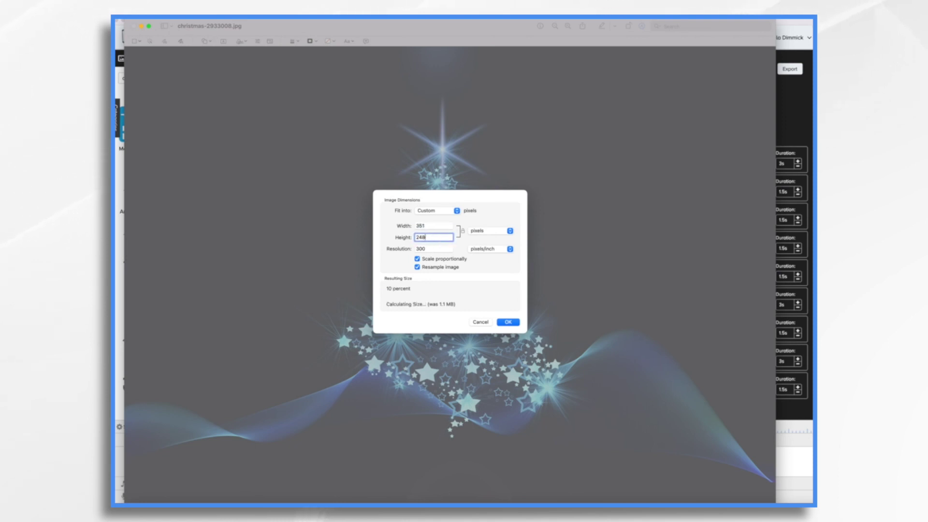
{"action": "key", "text": "BackSpace"}
{"action": "type", "text": "1080"}
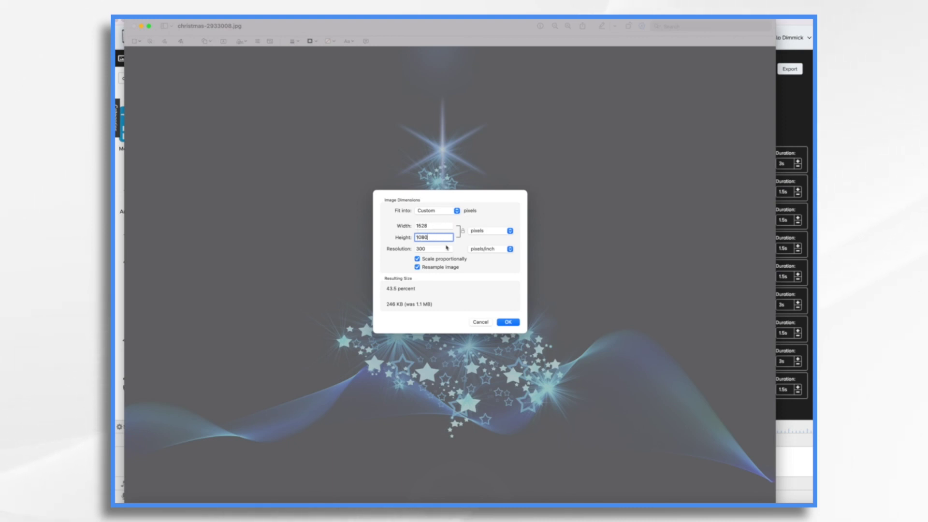
{"action": "left_click", "coordinate": [509, 322]}
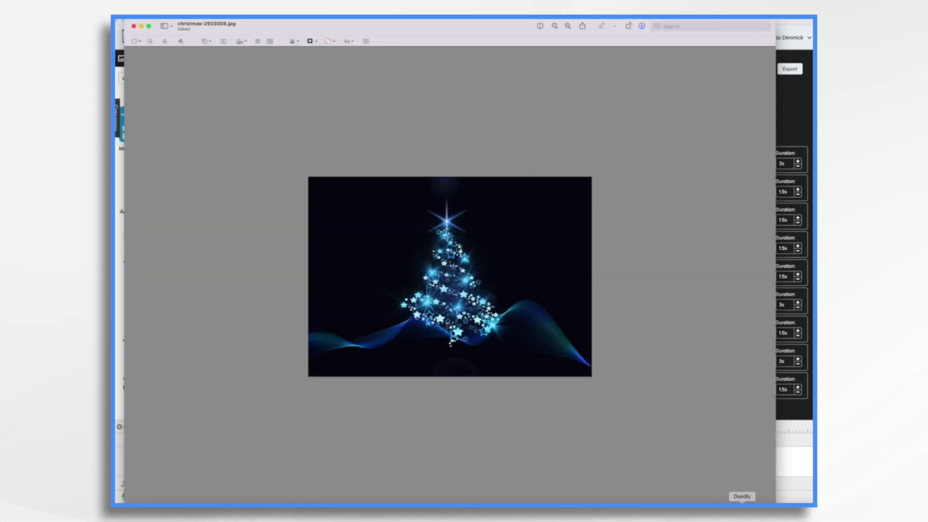
Step: Upload the resized christmas-2933008.jpg to Doodly as a new prop
{"action": "left_click", "coordinate": [742, 502]}
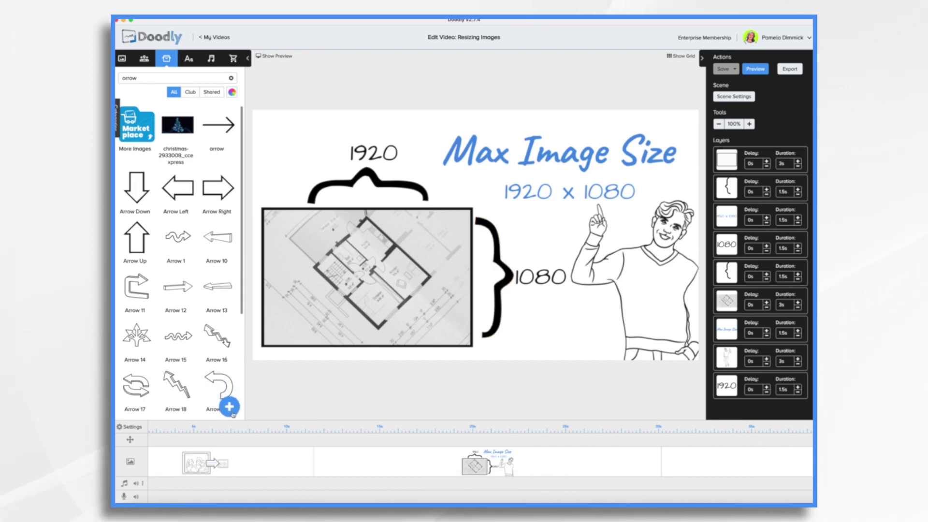
{"action": "left_click", "coordinate": [230, 407]}
{"action": "left_click_drag", "start_coordinate": [796, 124], "coordinate": [498, 239]}
{"action": "left_click", "coordinate": [513, 332]}
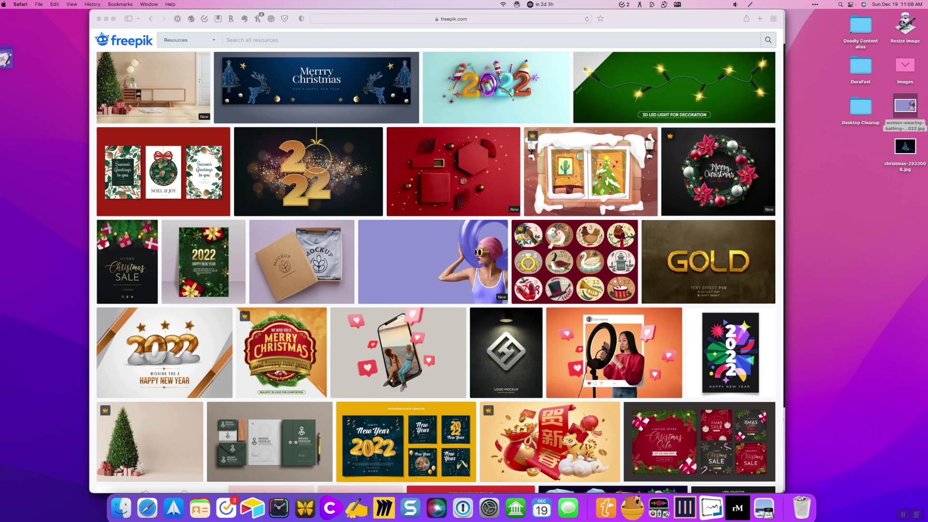
Step: Drop the 8000×4500 bathing-suit image onto Resize Image, shrinking it to 1920×1080
{"action": "mouse_move", "coordinate": [262, 208]}
{"action": "left_mouse_down"}
{"action": "mouse_move", "coordinate": [341, 321]}
{"action": "mouse_move", "coordinate": [663, 334]}
{"action": "left_mouse_up"}
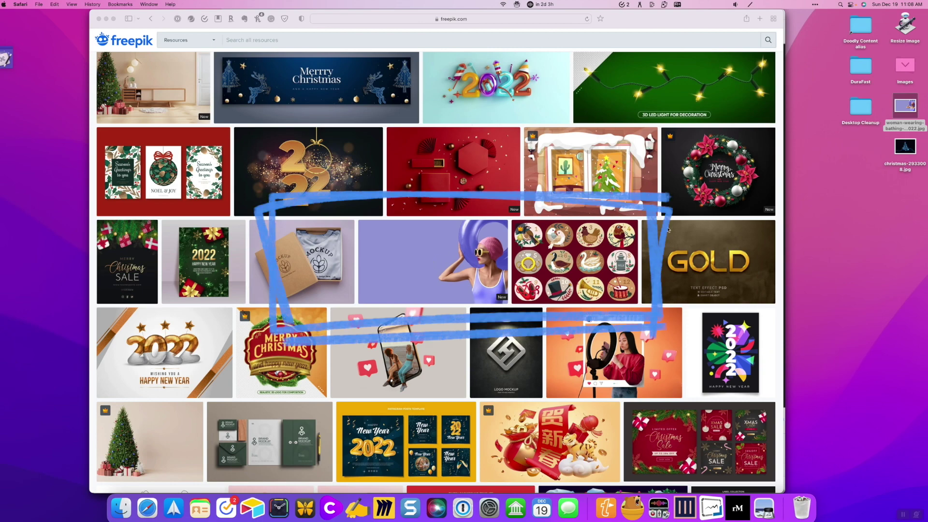
{"action": "left_click_drag", "start_coordinate": [670, 145], "coordinate": [880, 107]}
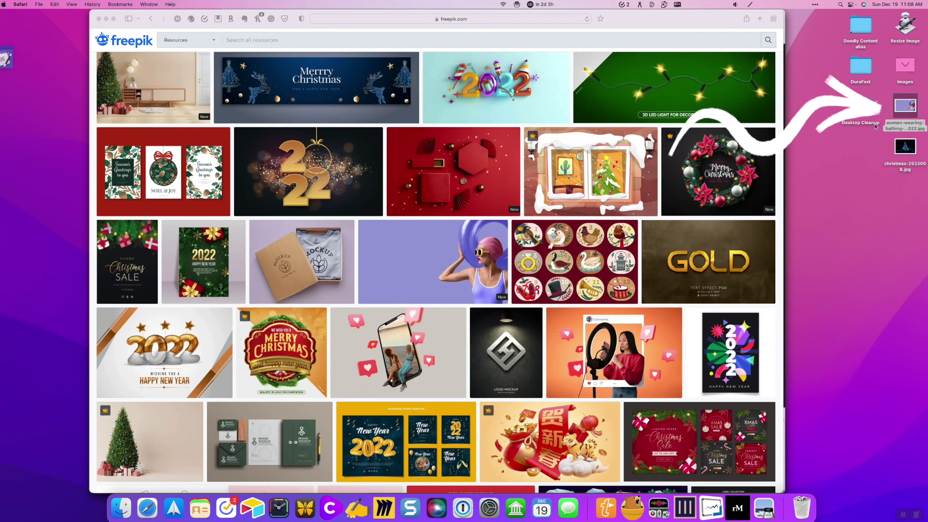
{"action": "left_click", "coordinate": [121, 509]}
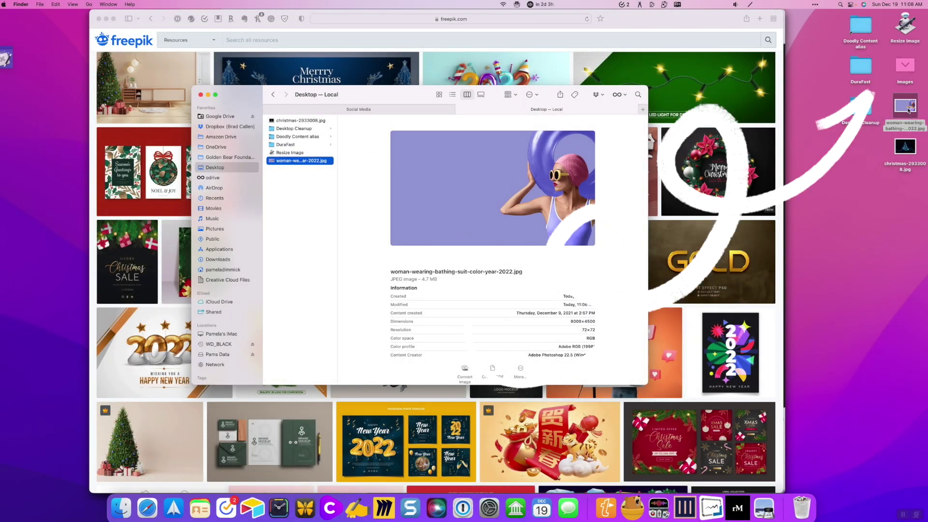
{"action": "left_click", "coordinate": [906, 108]}
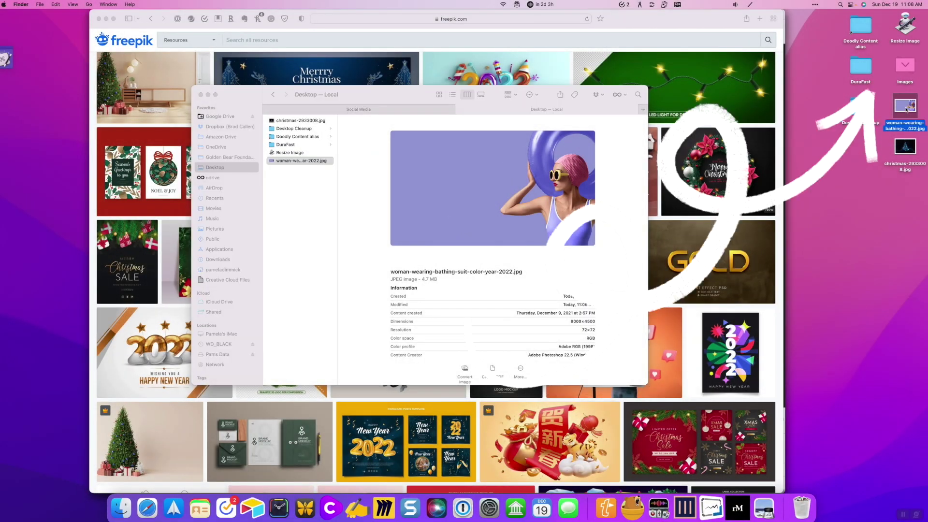
{"action": "left_click_drag", "start_coordinate": [906, 109], "coordinate": [905, 28]}
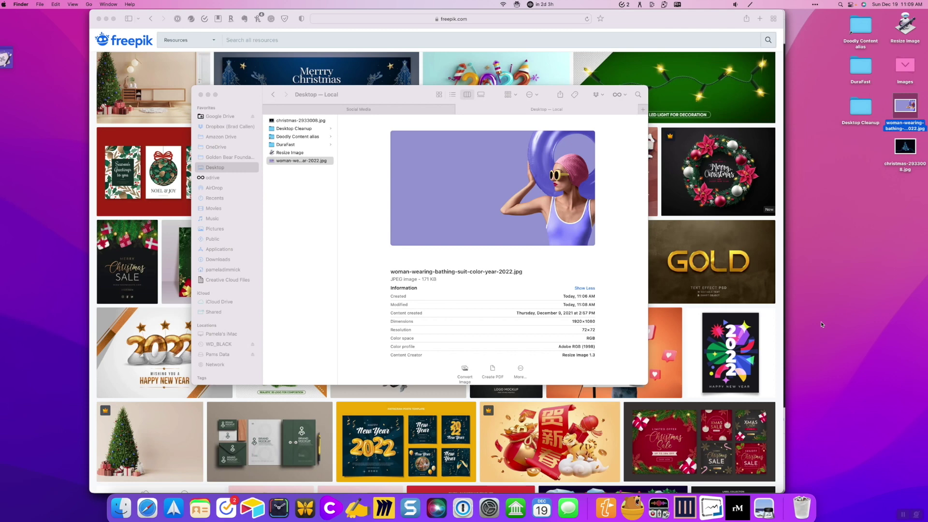
Step: Launch Automator via Alfred and create a new Application document
{"action": "key", "text": "alt+space"}
{"action": "type", "text": "auto"}
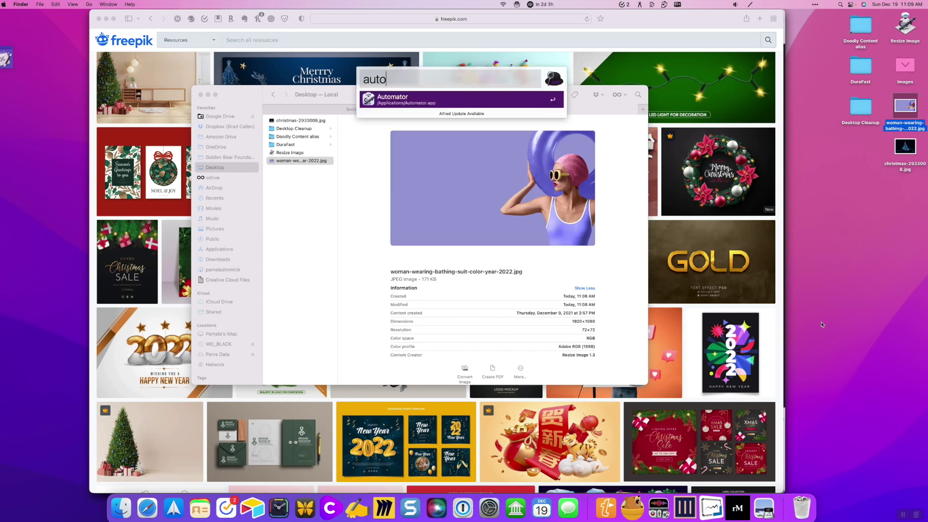
{"action": "key", "text": "Return"}
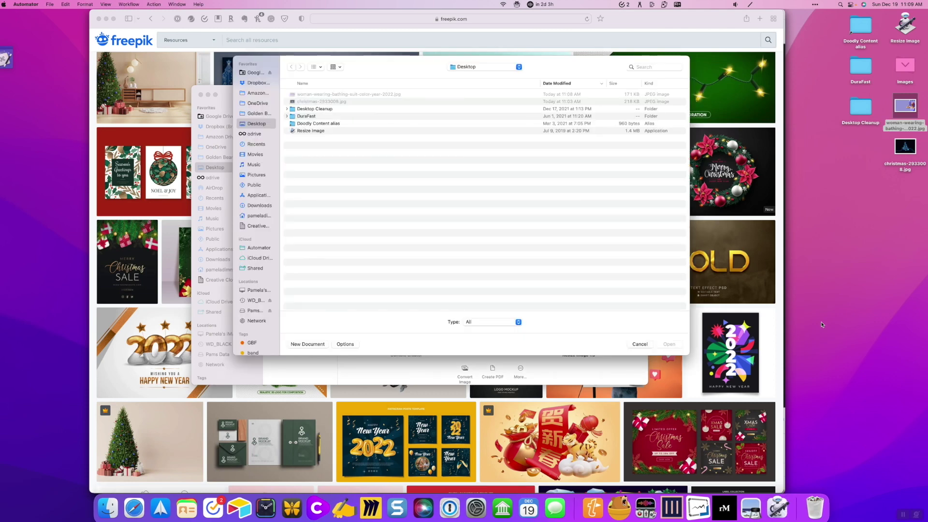
{"action": "left_click", "coordinate": [308, 344]}
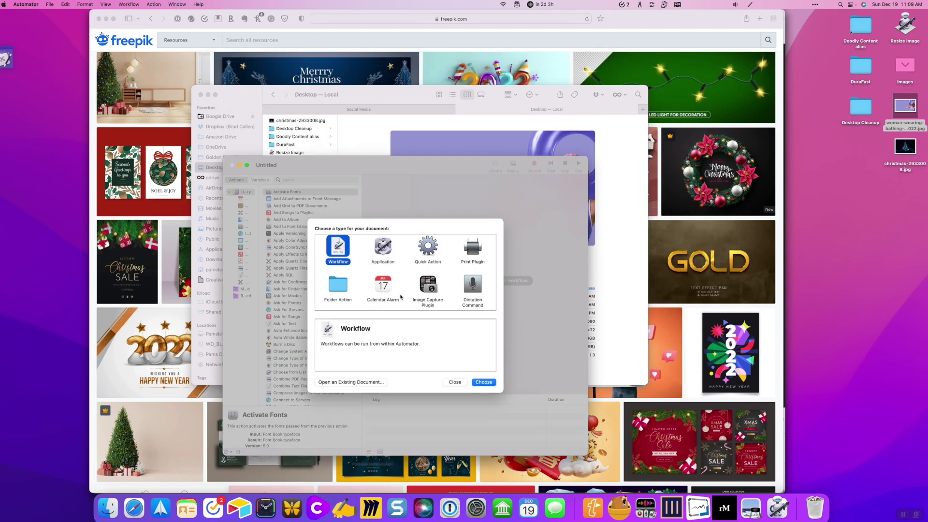
{"action": "left_click", "coordinate": [384, 248]}
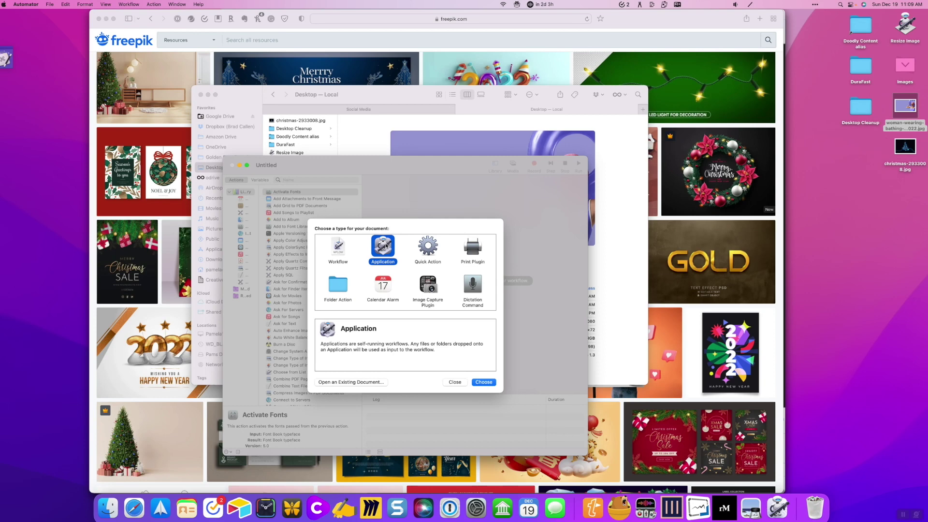
{"action": "left_click", "coordinate": [484, 382]}
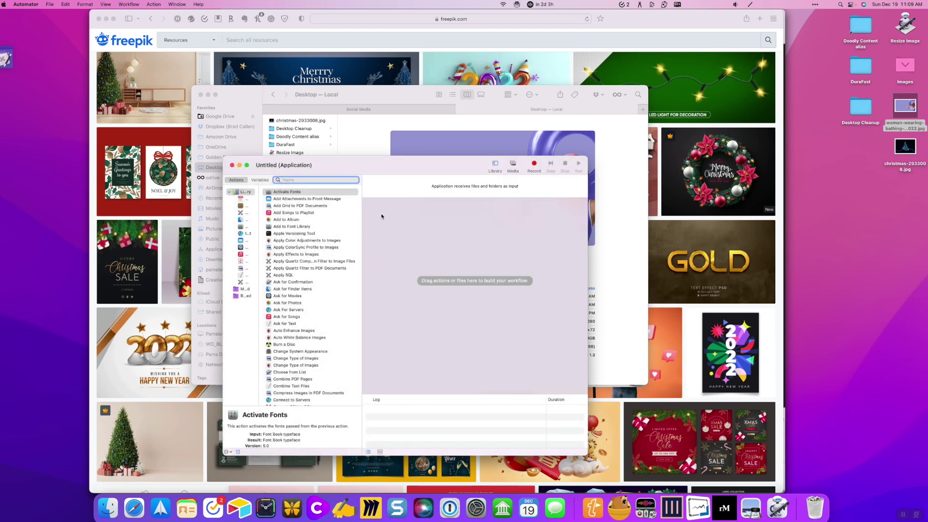
Step: Add a Scale Images action (480 pixels) preceded by Copy Finder Items to Desktop
{"action": "type", "text": "re"}
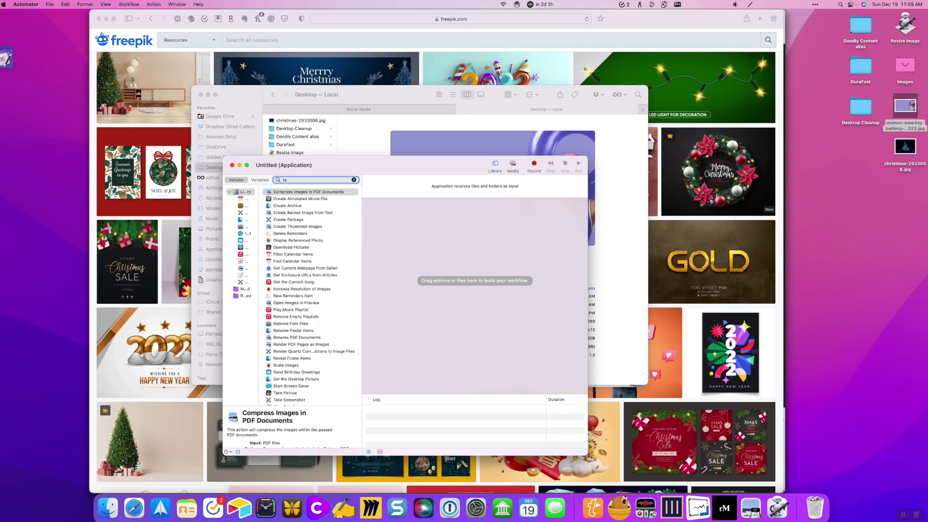
{"action": "key", "text": "BackSpace"}
{"action": "key", "text": "BackSpace"}
{"action": "type", "text": "scal"}
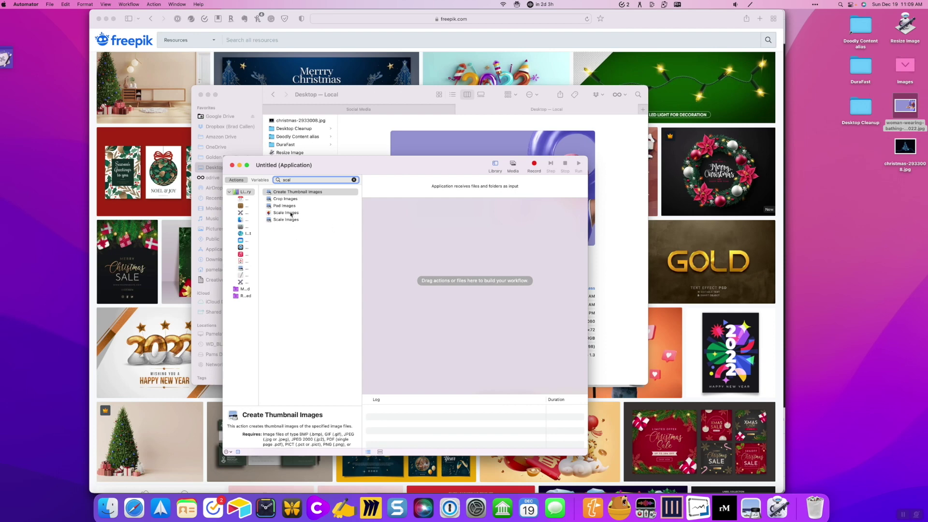
{"action": "left_click", "coordinate": [291, 215]}
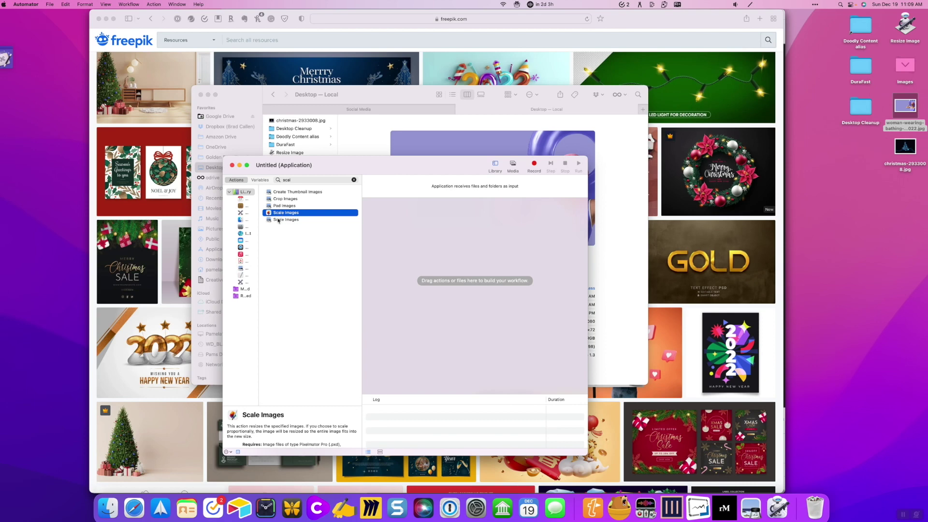
{"action": "left_click", "coordinate": [278, 220]}
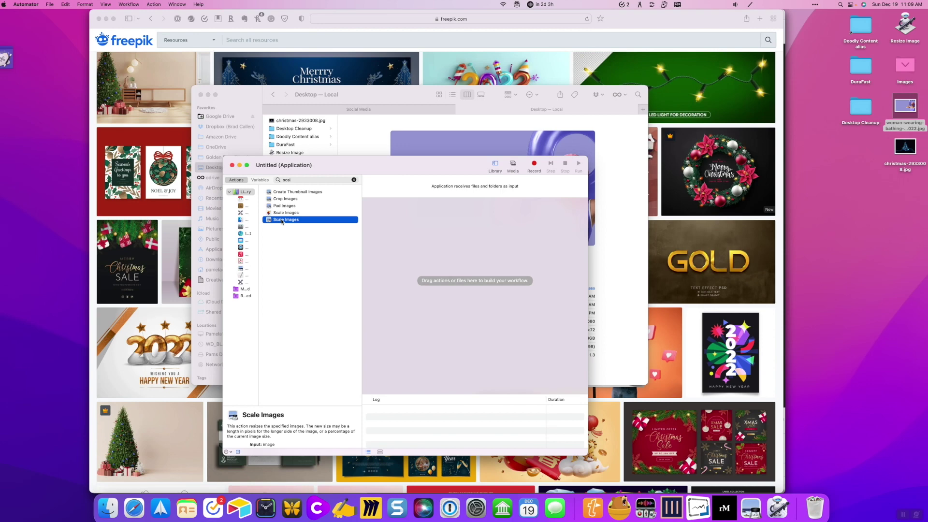
{"action": "left_click_drag", "start_coordinate": [303, 222], "coordinate": [438, 240]}
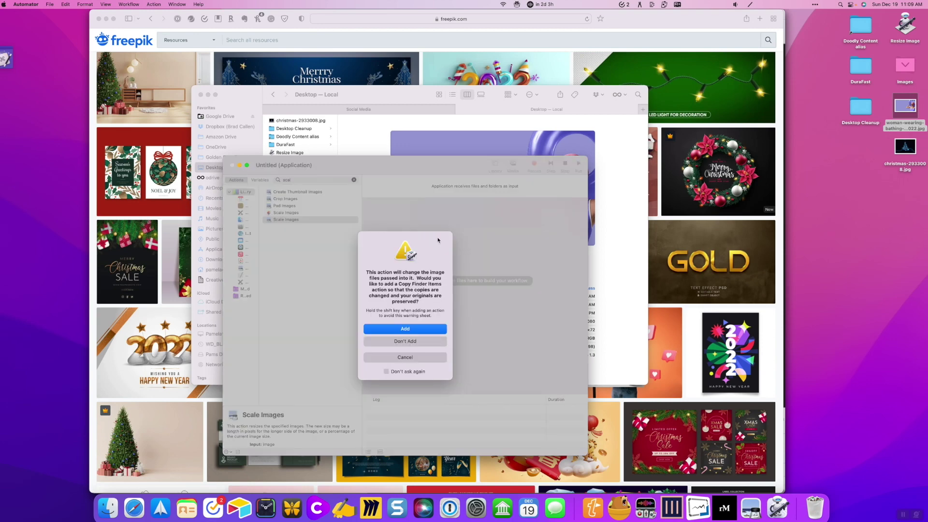
{"action": "left_click", "coordinate": [406, 329]}
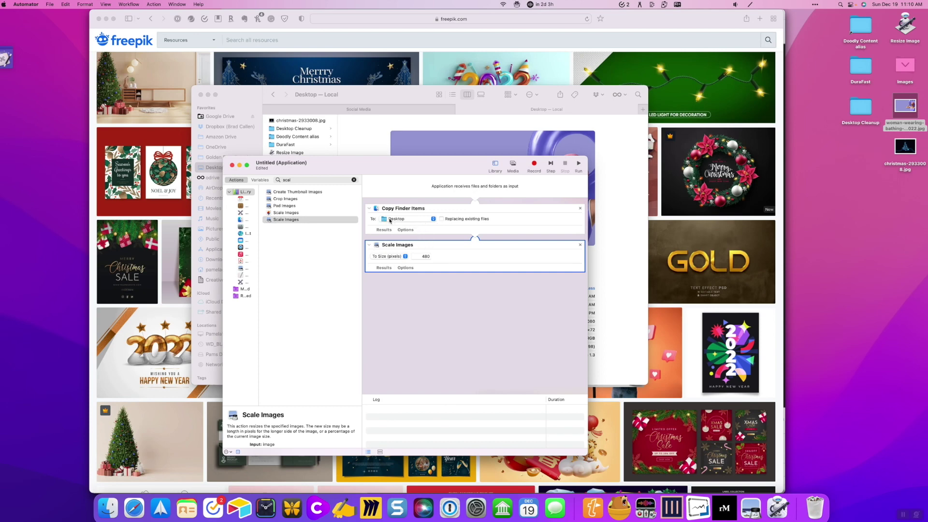
Step: Make Copy Finder Items replace existing files
{"action": "left_click", "coordinate": [441, 219]}
{"action": "left_click", "coordinate": [442, 220]}
{"action": "left_click", "coordinate": [443, 220]}
Step: Keep To Size (pixels) scaling and change the Scale Images size from 480 to 1080
{"action": "left_click", "coordinate": [391, 258]}
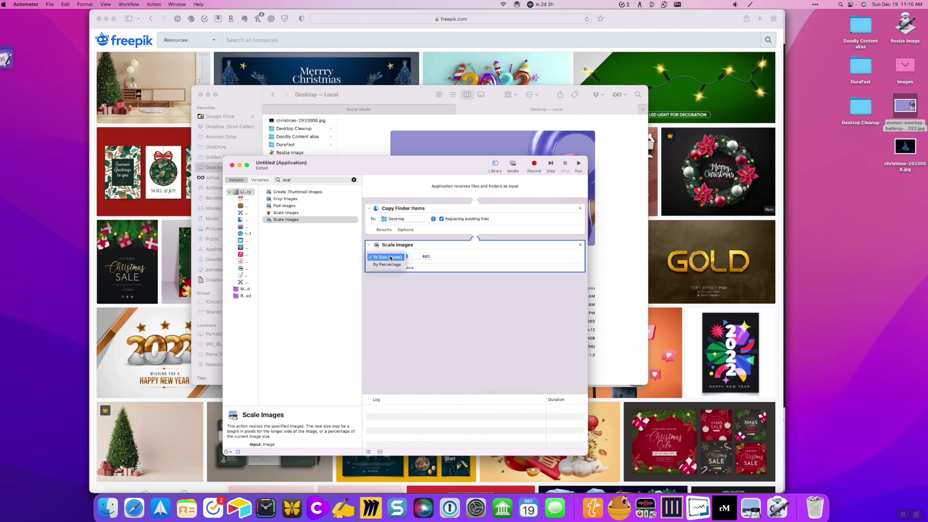
{"action": "left_click", "coordinate": [391, 258]}
{"action": "left_click", "coordinate": [423, 257]}
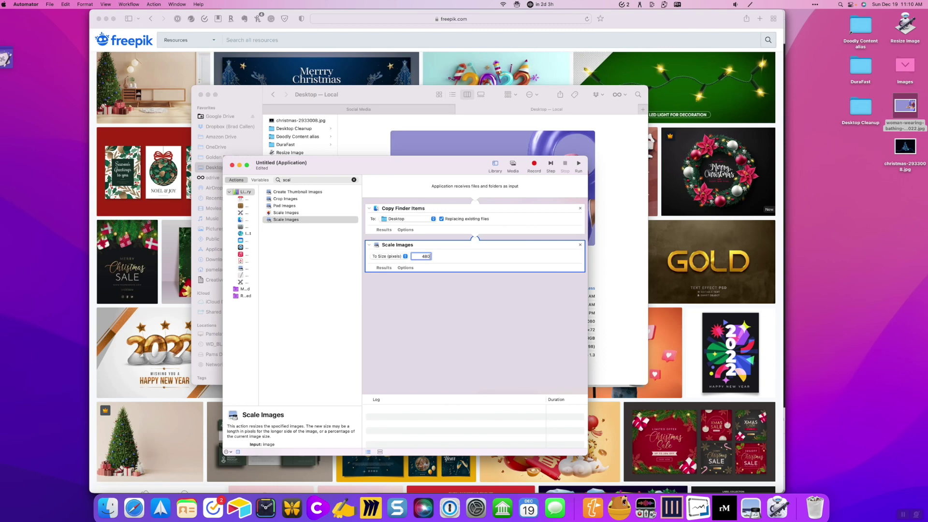
{"action": "key", "text": "BackSpace"}
{"action": "key", "text": "BackSpace"}
{"action": "key", "text": "BackSpace"}
{"action": "type", "text": "1"}
Step: Test-run the resize workflow, then save it as the 'Doodly Resizer' app on the Desktop
{"action": "key", "text": "cmd+r"}
{"action": "key", "text": "cmd+s"}
{"action": "type", "text": "Doodly "}
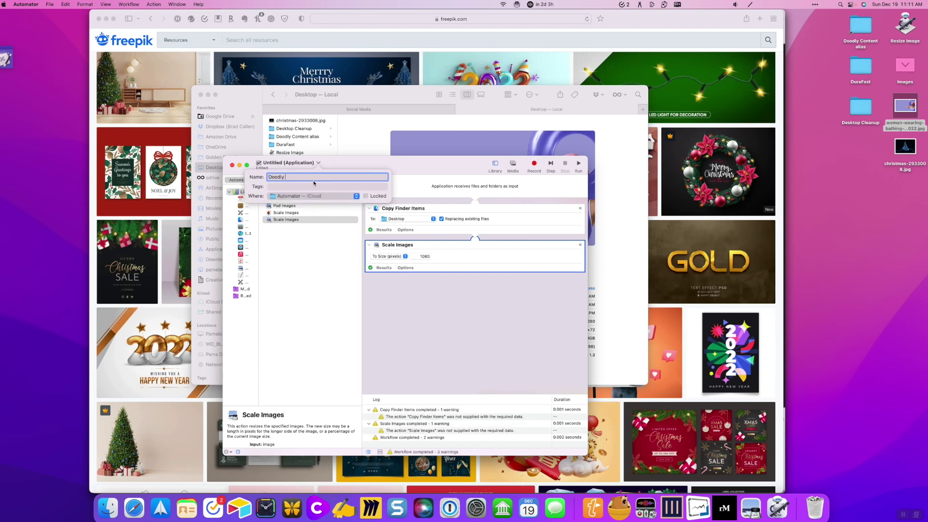
{"action": "type", "text": "Resizer"}
{"action": "left_click", "coordinate": [330, 197]}
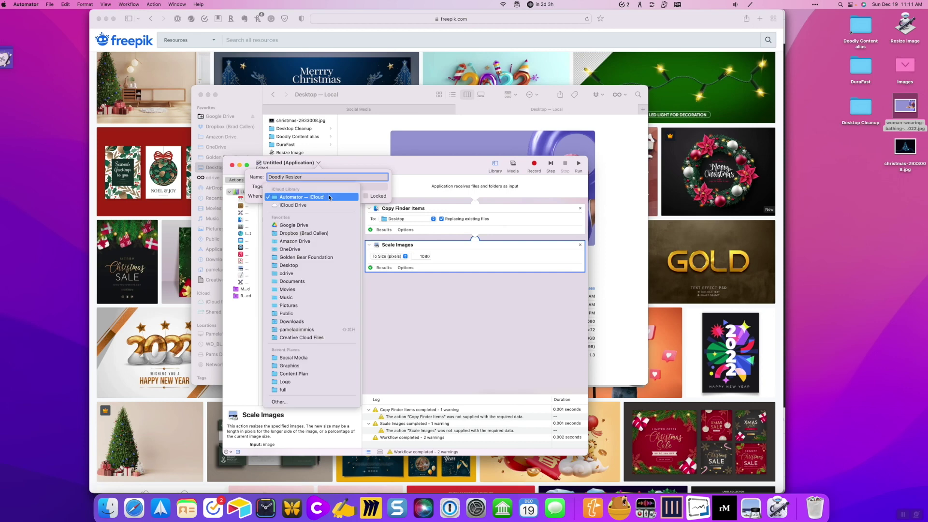
{"action": "left_click", "coordinate": [294, 267]}
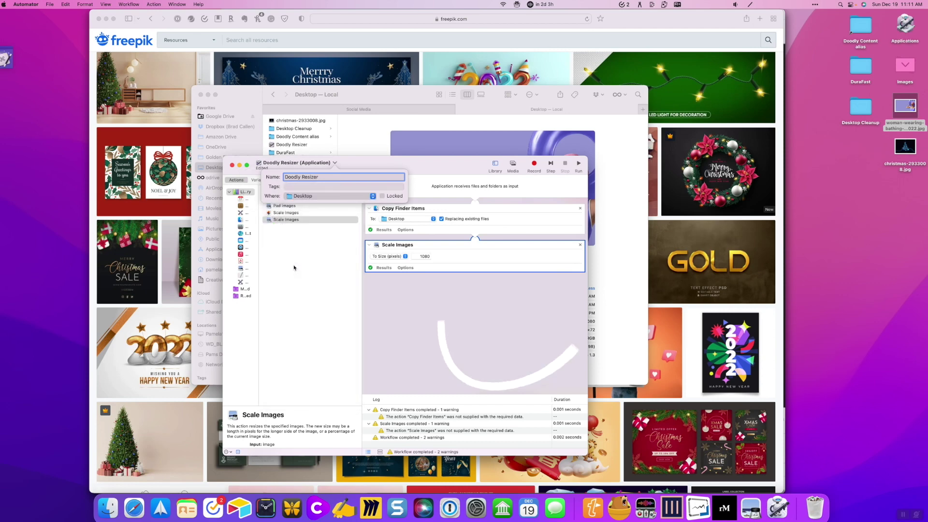
{"action": "left_click", "coordinate": [903, 76]}
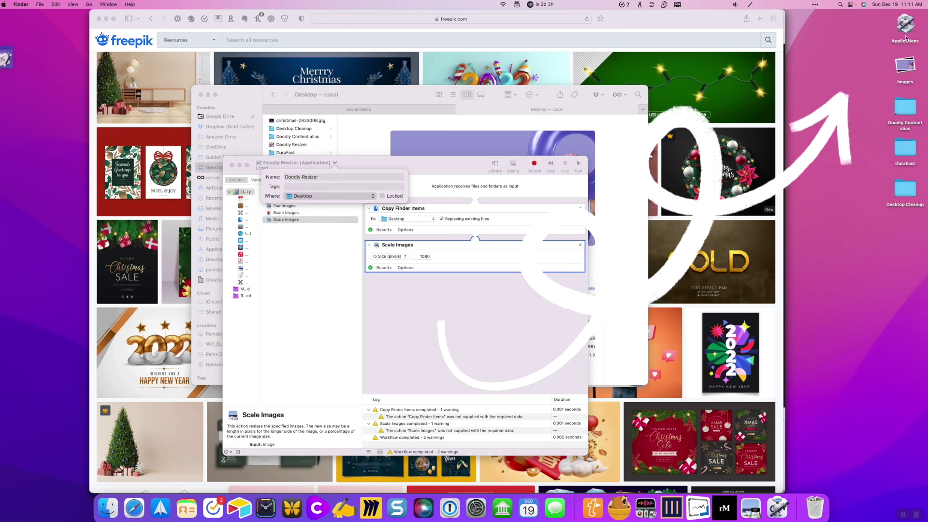